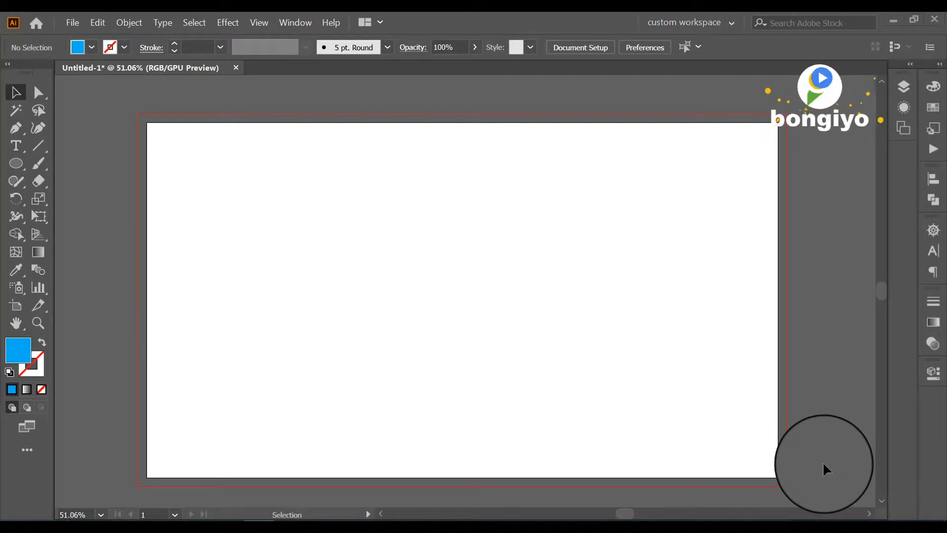
Draw a large blue circle left of the artboard's centre and place a duplicate beside it to the right
click(11, 165)
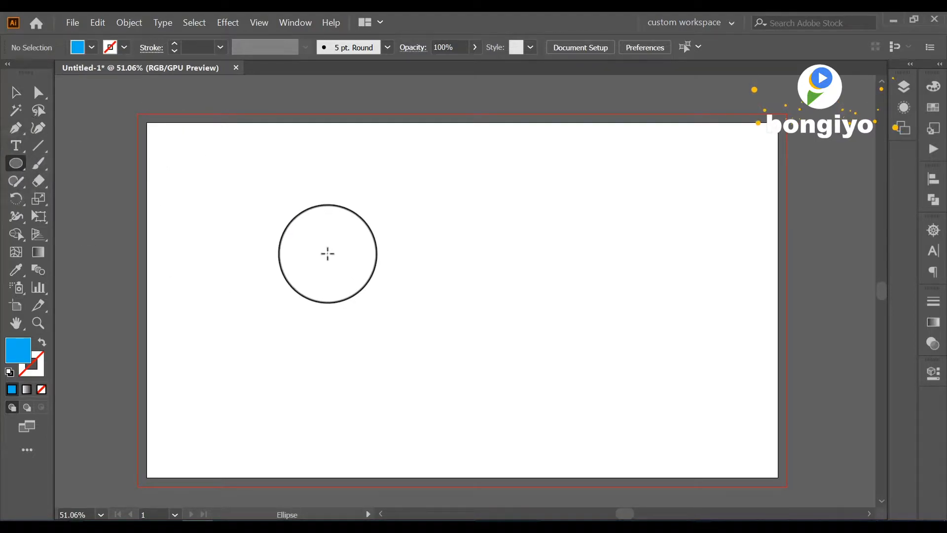
drag(379, 302, 456, 393)
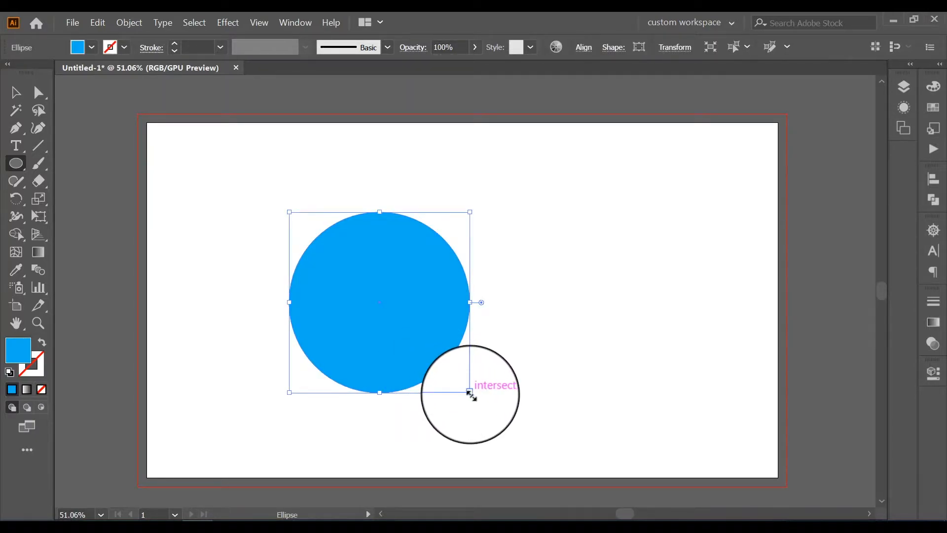
click(16, 92)
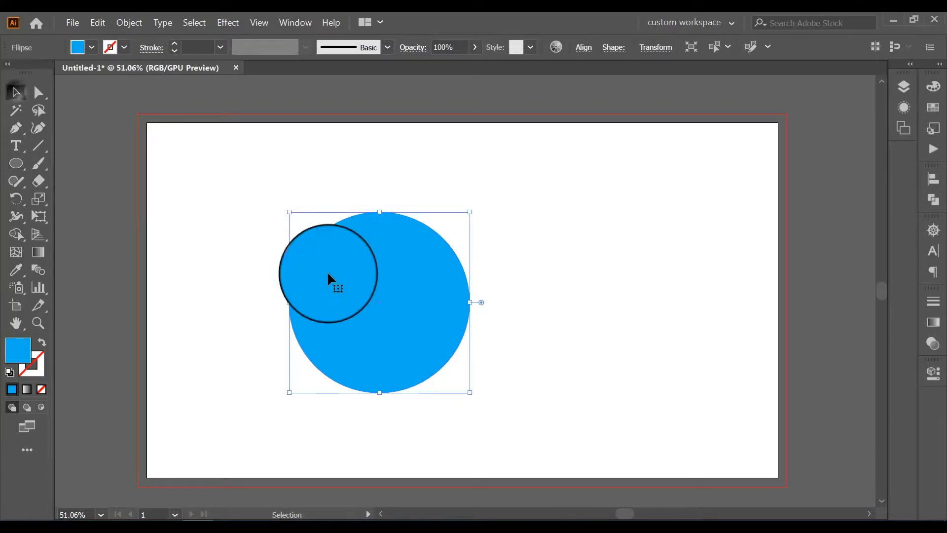
drag(367, 311, 562, 311)
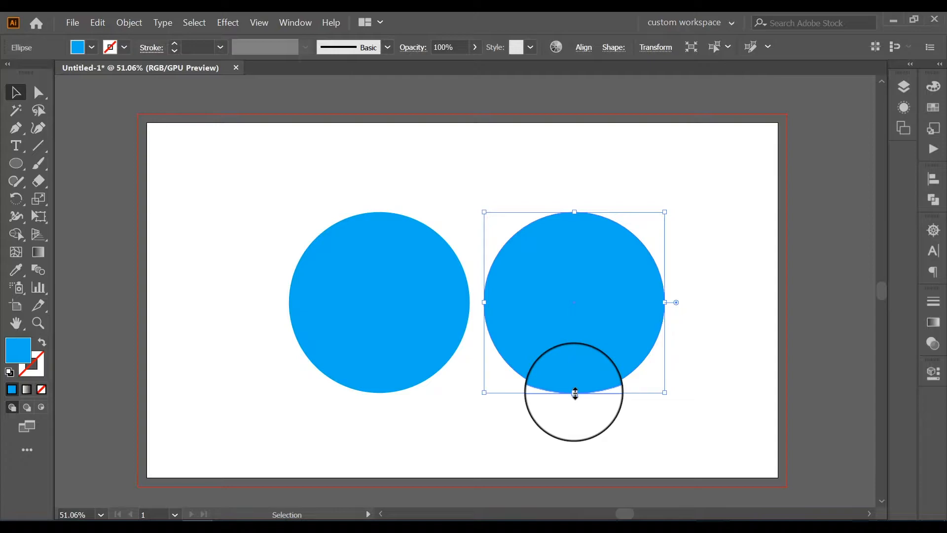
Scale the duplicate circle around its centre to about half its size and fill it bright red
drag(574, 393, 571, 347)
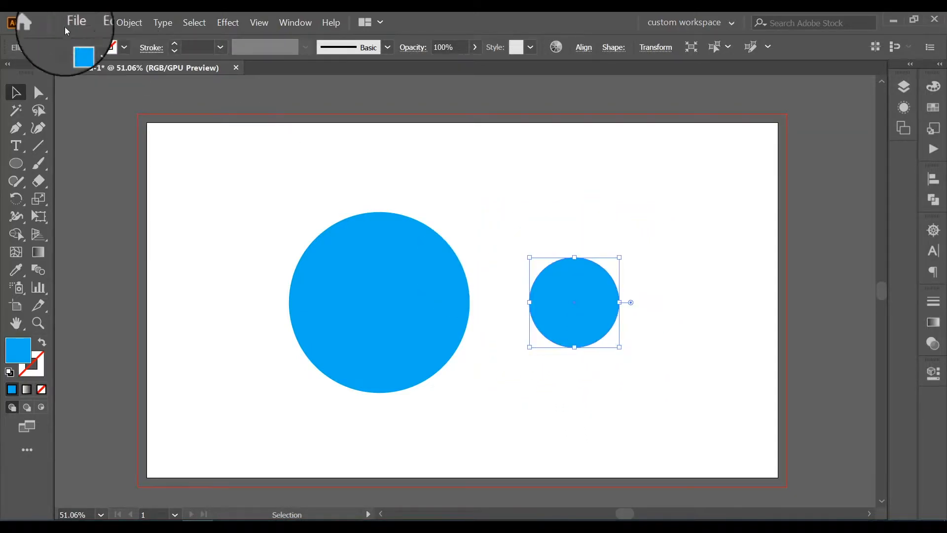
click(88, 50)
click(51, 72)
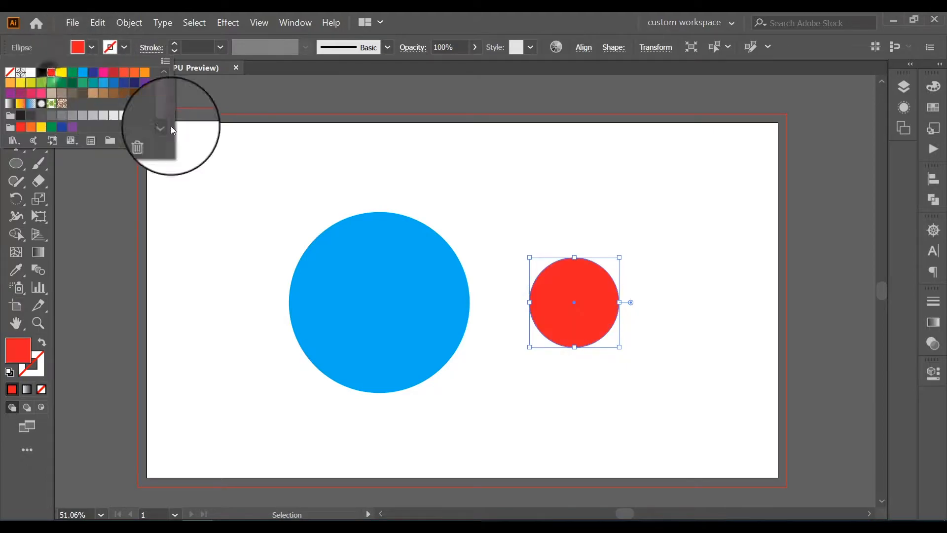
click(522, 228)
Place a copy of the blue circle over the artboard's left edge, scaled to about 70% and filled dark red
click(378, 280)
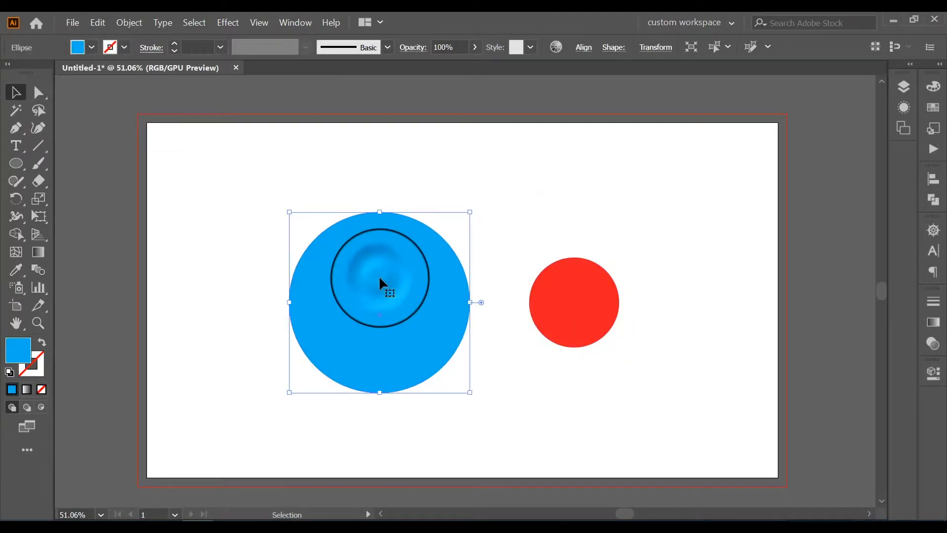
drag(379, 275, 182, 273)
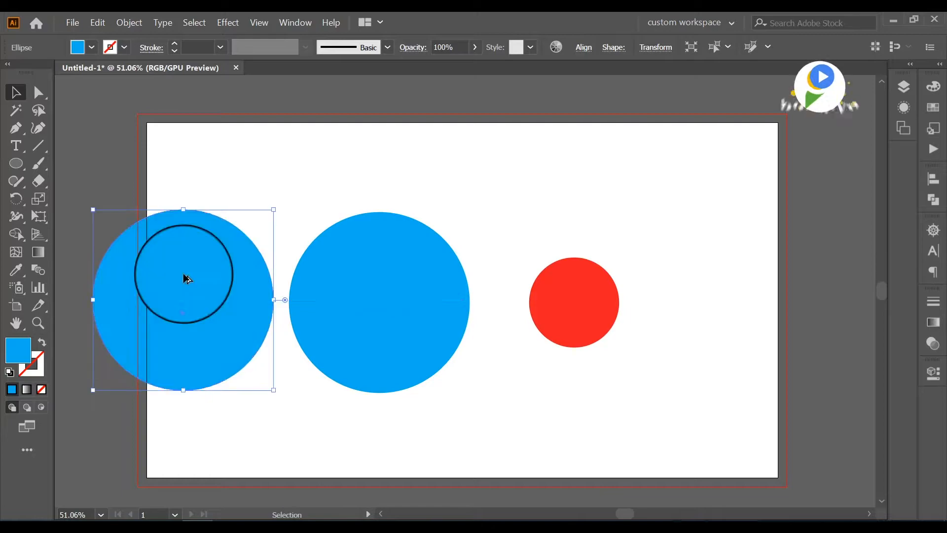
drag(275, 390, 247, 364)
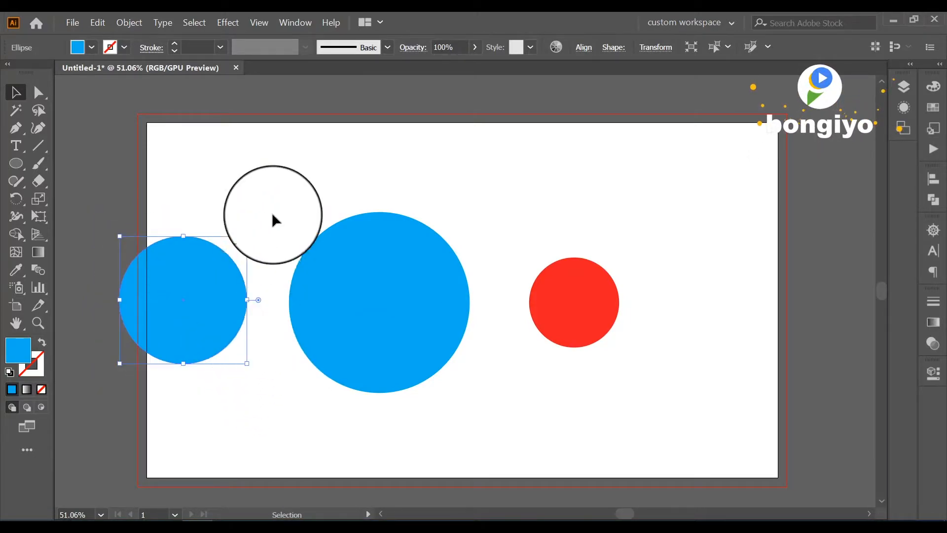
click(93, 45)
click(114, 77)
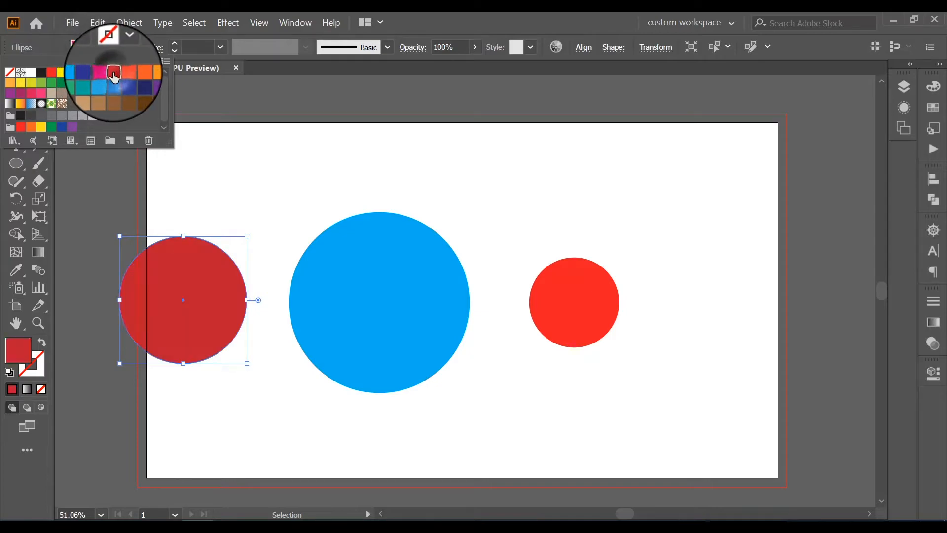
click(243, 184)
Place another copy of the blue circle over the artboard's right edge, slightly reduced in size and filled orange
drag(372, 306, 708, 314)
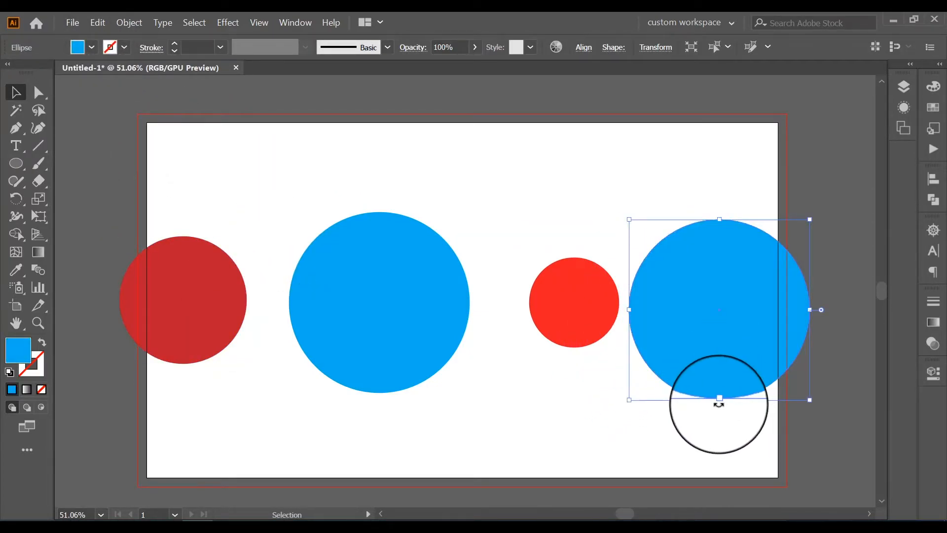
mouse_move(718, 403)
mouse_down()
mouse_move(716, 379)
mouse_move(720, 387)
mouse_up()
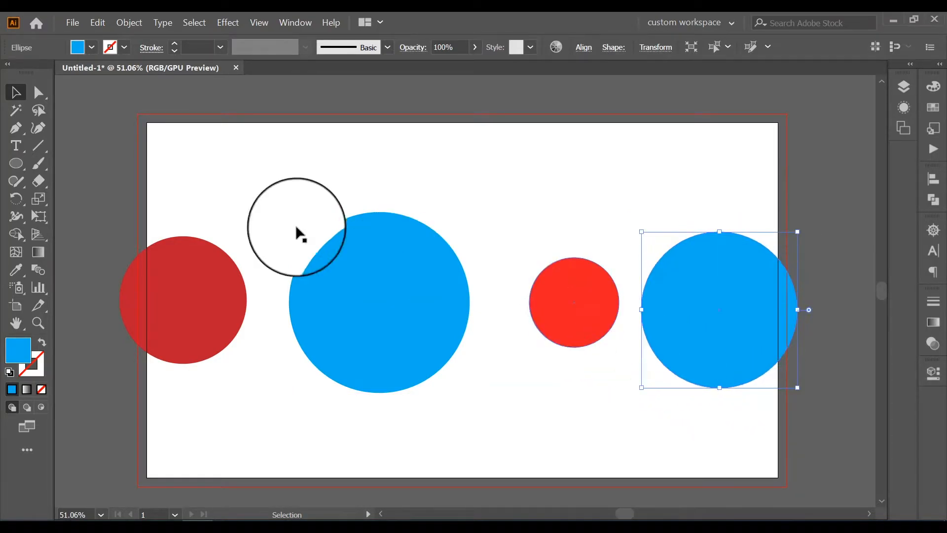
click(92, 47)
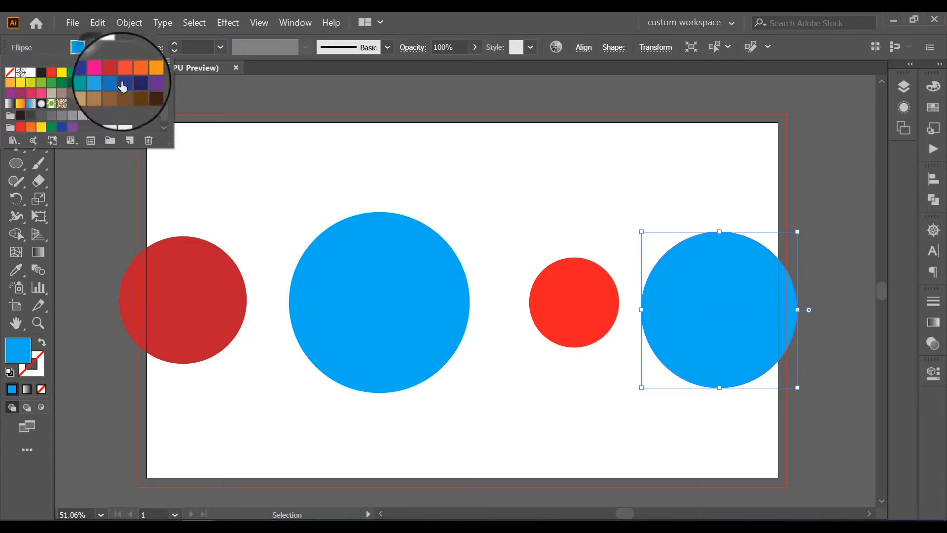
click(145, 72)
click(463, 206)
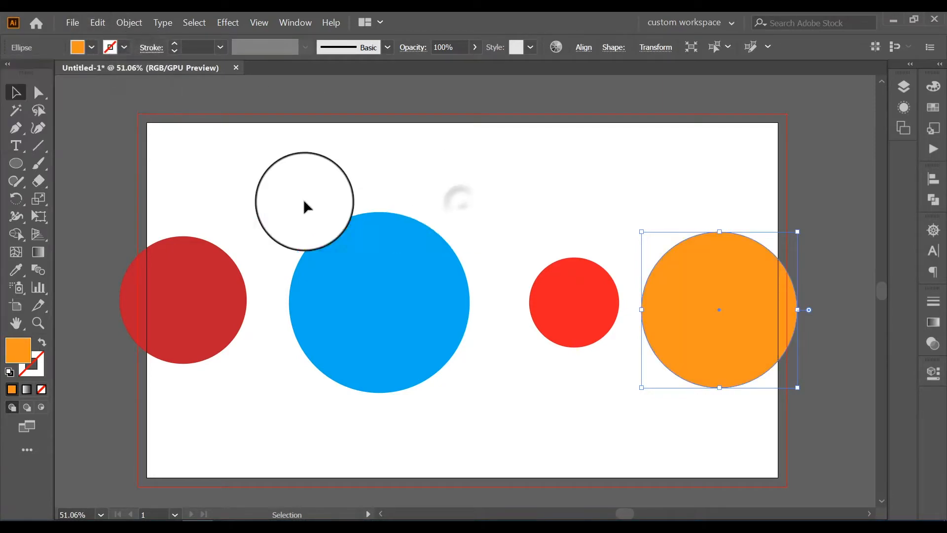
Align all four circles by their vertical and horizontal centres so they stack concentrically on the artboard
drag(89, 235, 789, 416)
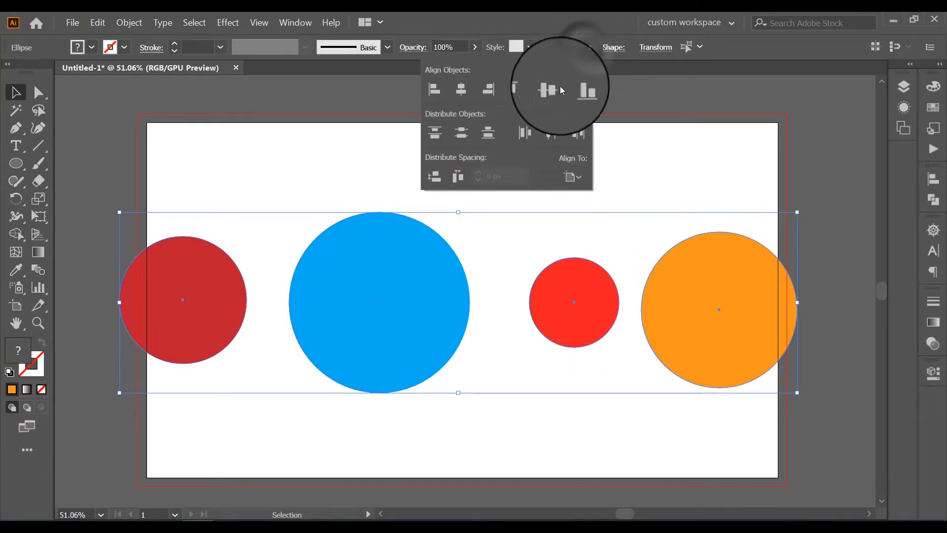
click(552, 92)
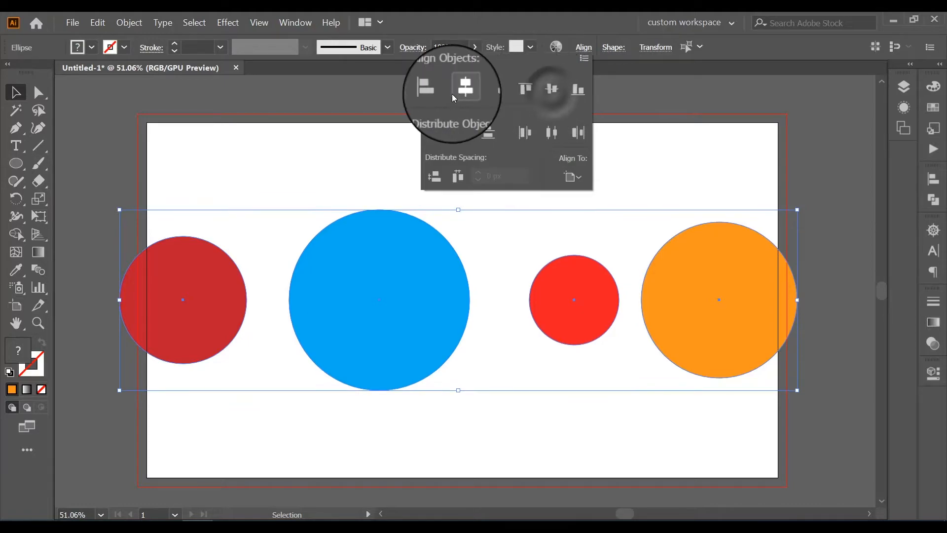
click(464, 93)
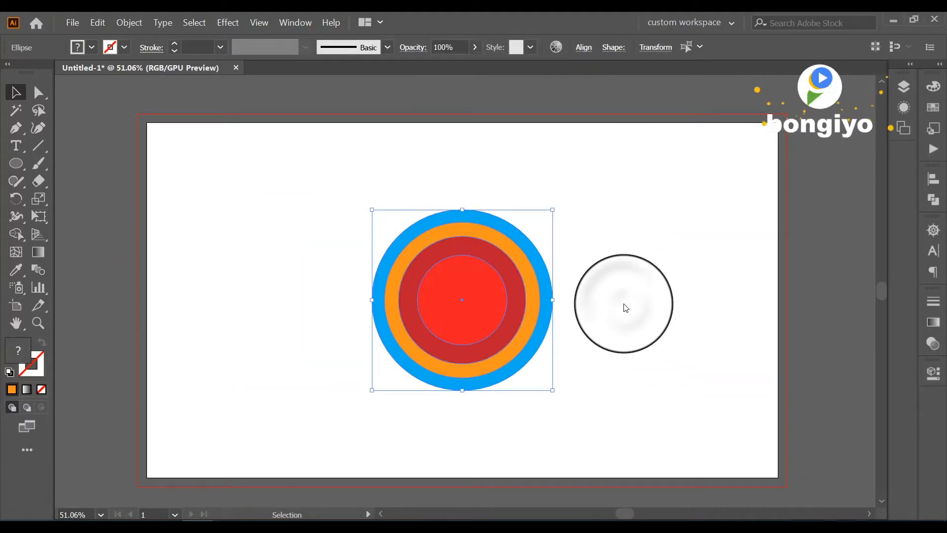
click(623, 303)
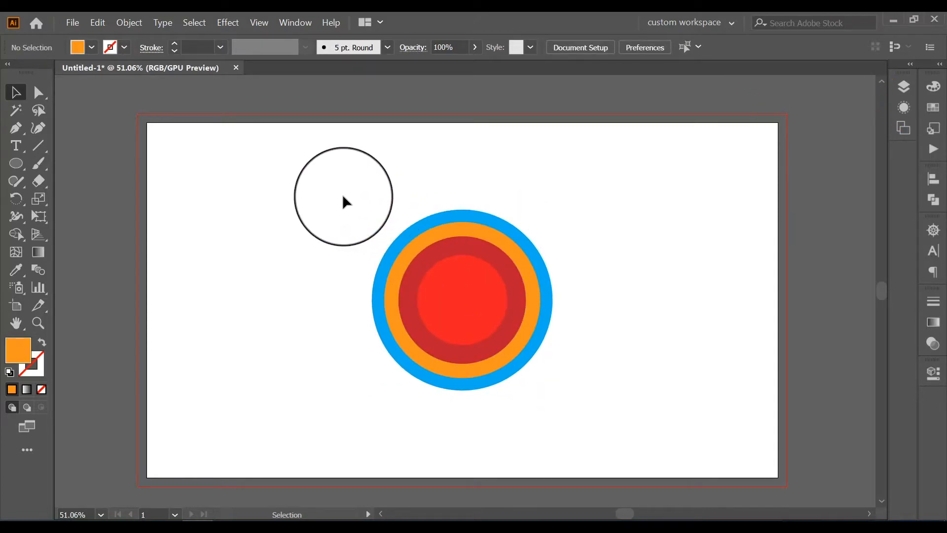
Group the four concentric circles and move the group slightly to the left
drag(339, 204, 605, 430)
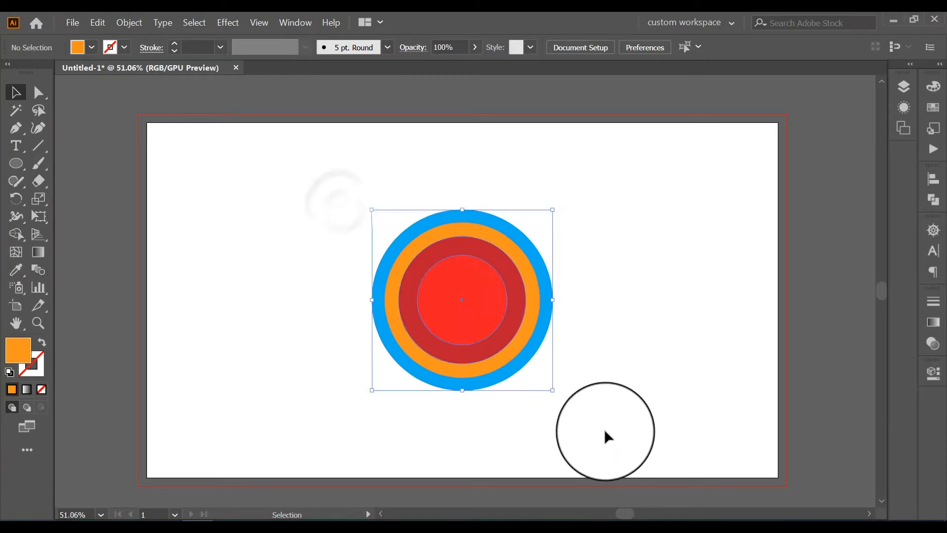
right_click(509, 337)
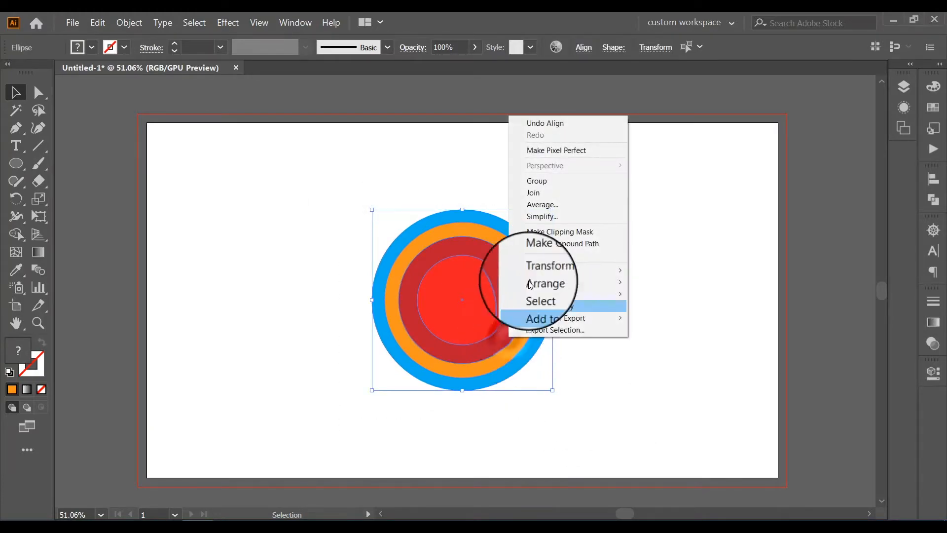
click(540, 183)
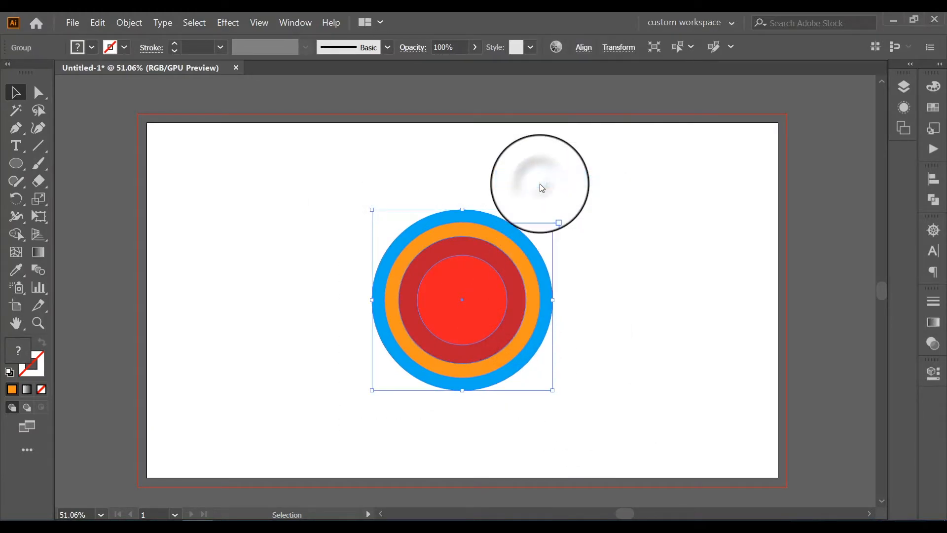
click(620, 272)
drag(459, 307, 407, 303)
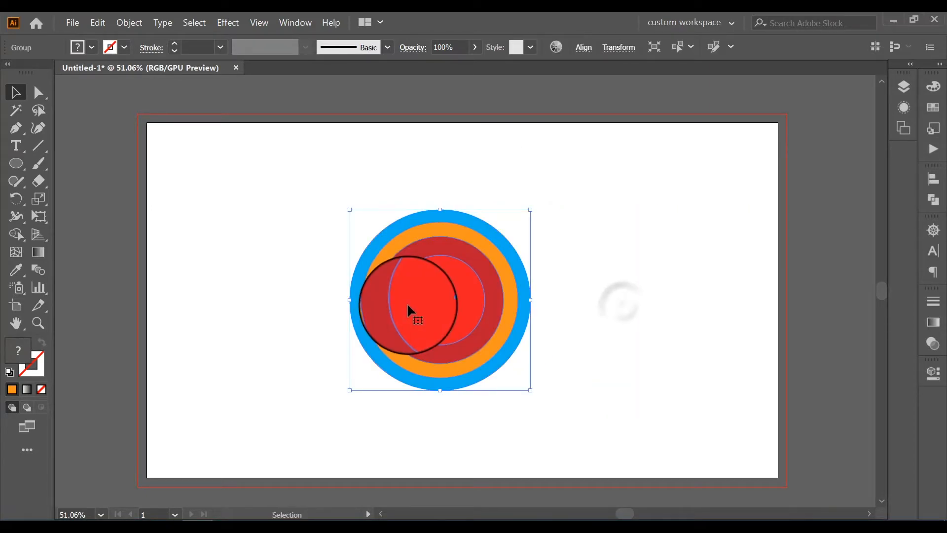
Ungroup the concentric circles and clear the selection
right_click(434, 316)
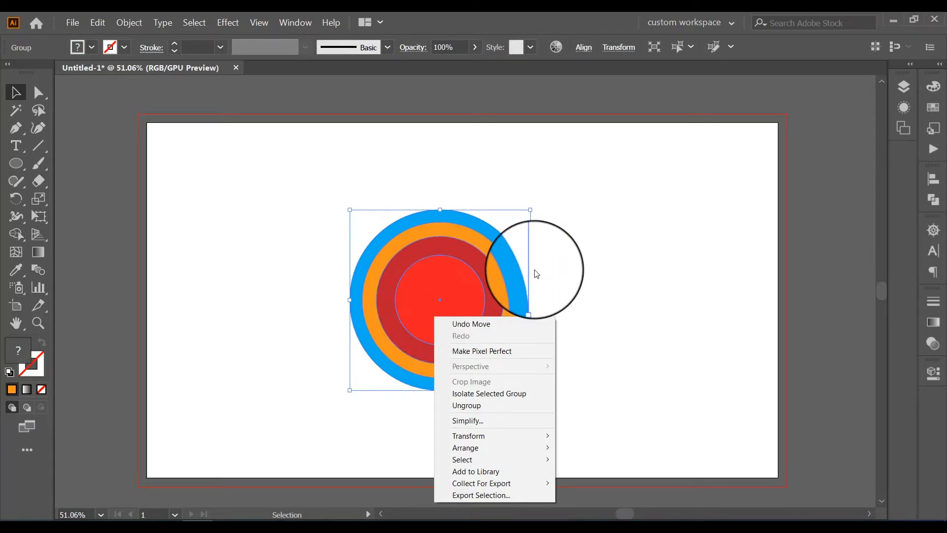
click(475, 404)
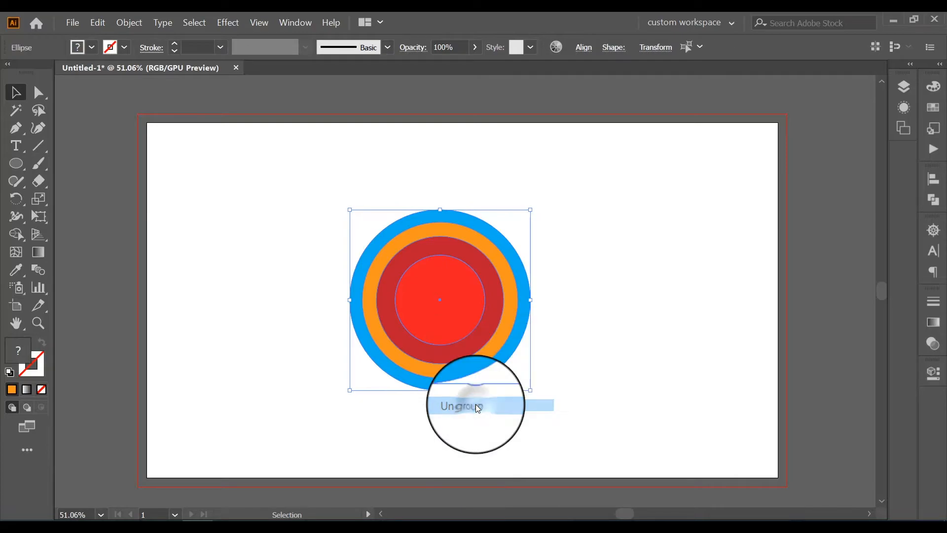
click(632, 306)
Try moving individual circles out of the ungrouped stack, and undo the moves
drag(435, 301, 278, 299)
drag(398, 326, 571, 410)
key(ctrl+z)
key(ctrl+z)
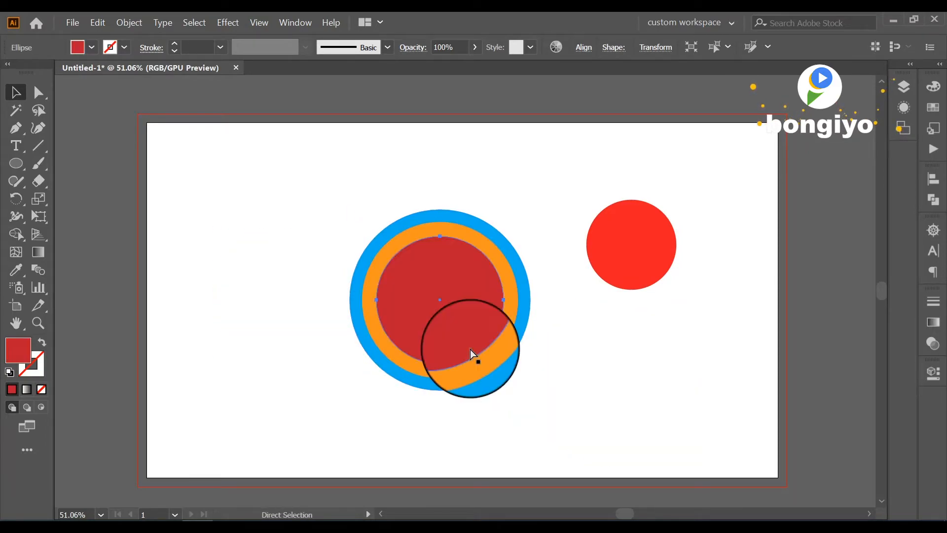
key(ctrl+z)
key(v)
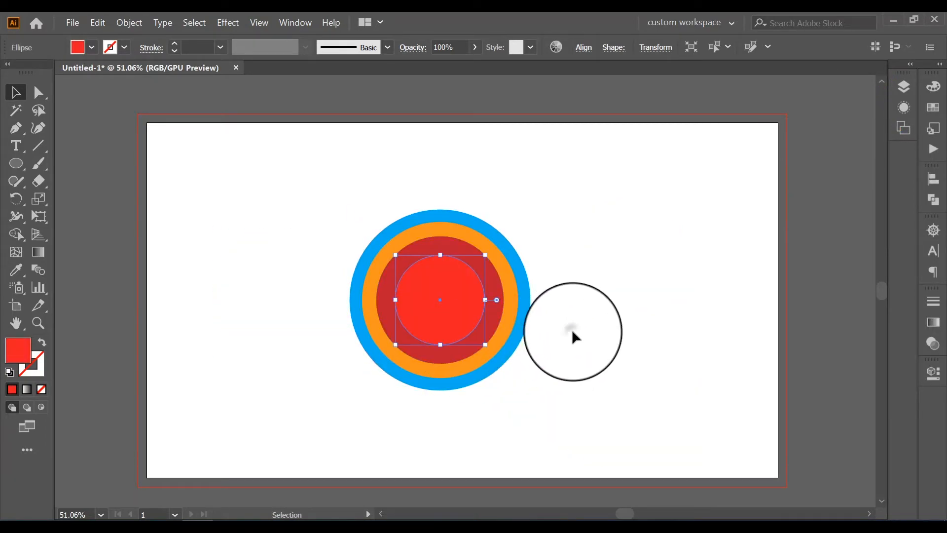
click(572, 329)
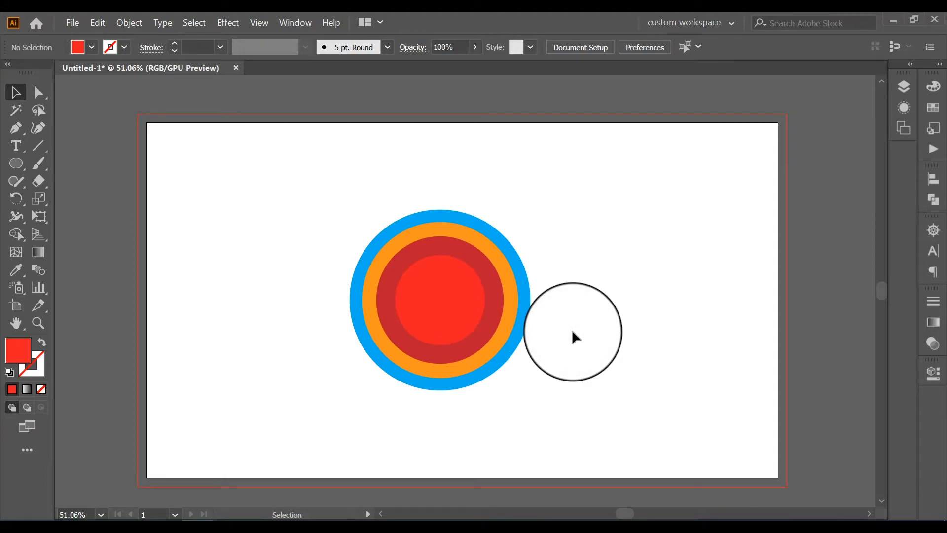
Lock the orange circle in the stack
click(511, 359)
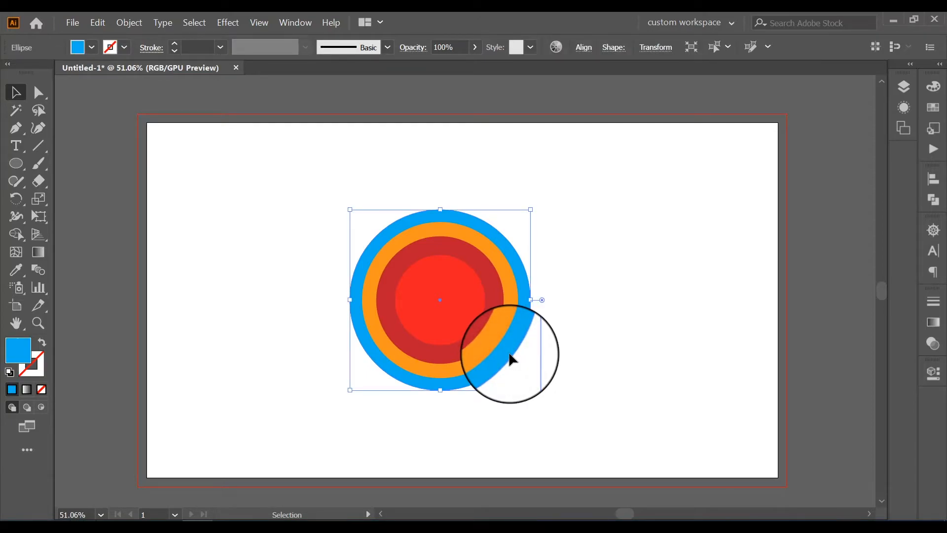
click(591, 378)
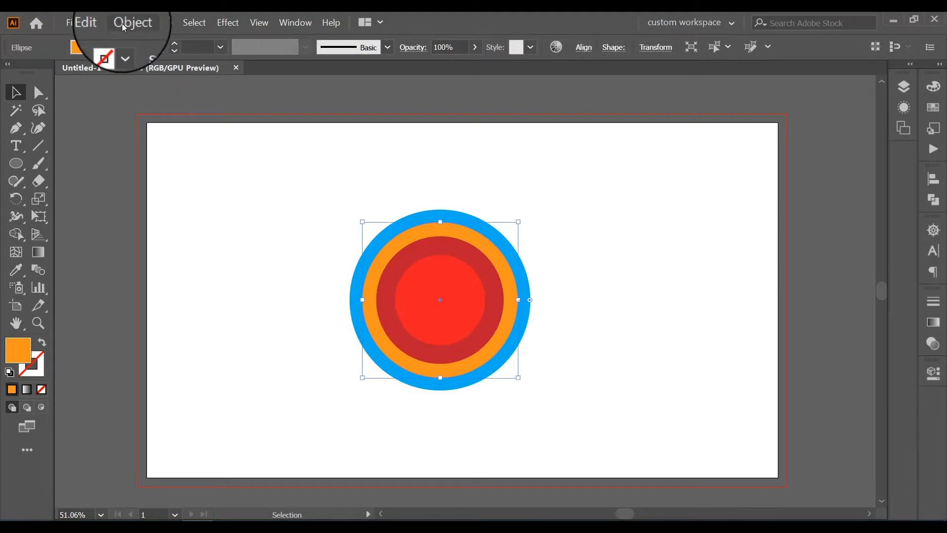
click(126, 22)
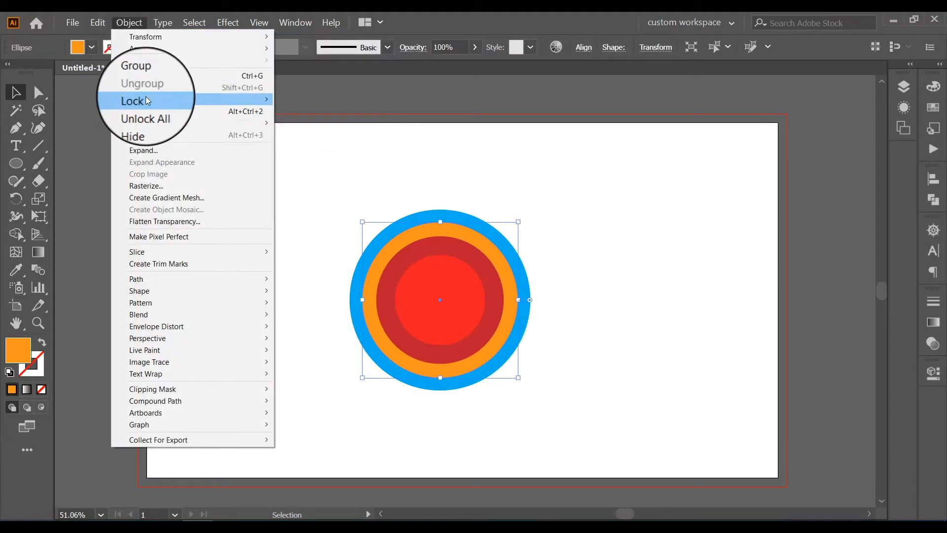
mouse_move(146, 98)
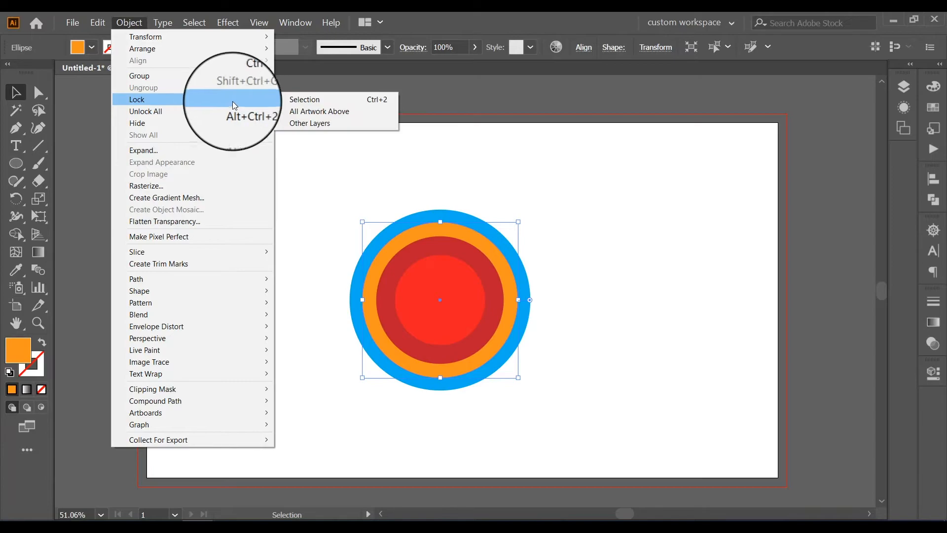
click(380, 99)
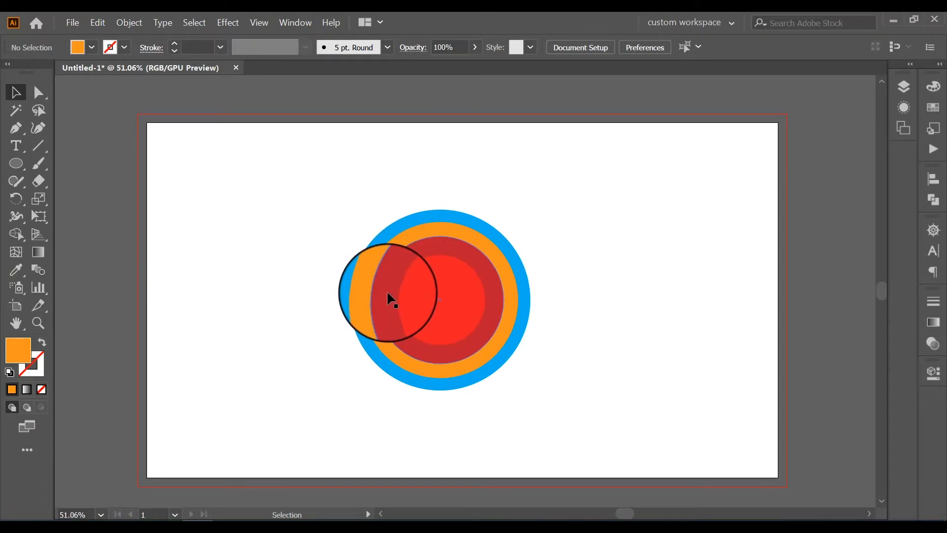
Move the dark red and bright red circles to either side of the locked orange circle, and undo both moves
drag(389, 294, 564, 281)
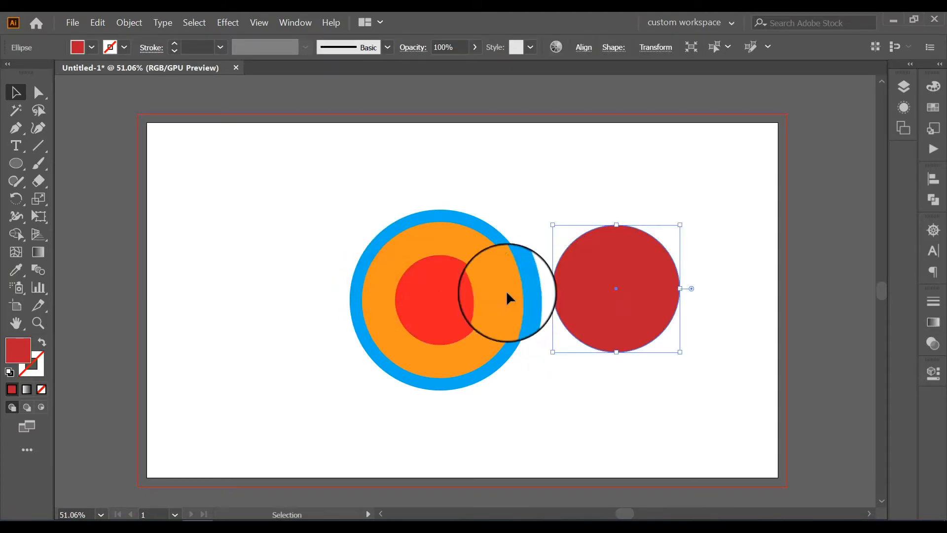
drag(455, 292, 260, 296)
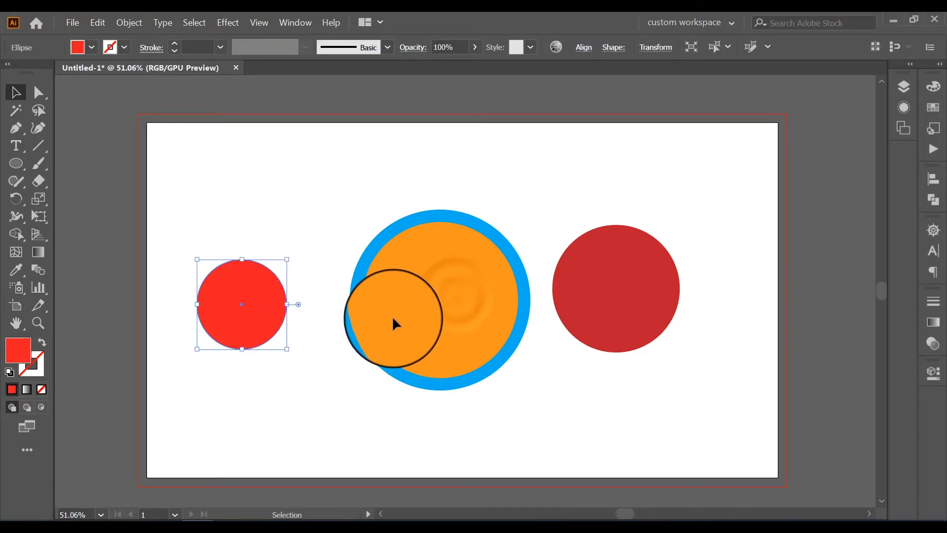
click(350, 360)
drag(317, 218, 344, 295)
key(ctrl+z)
key(ctrl+z)
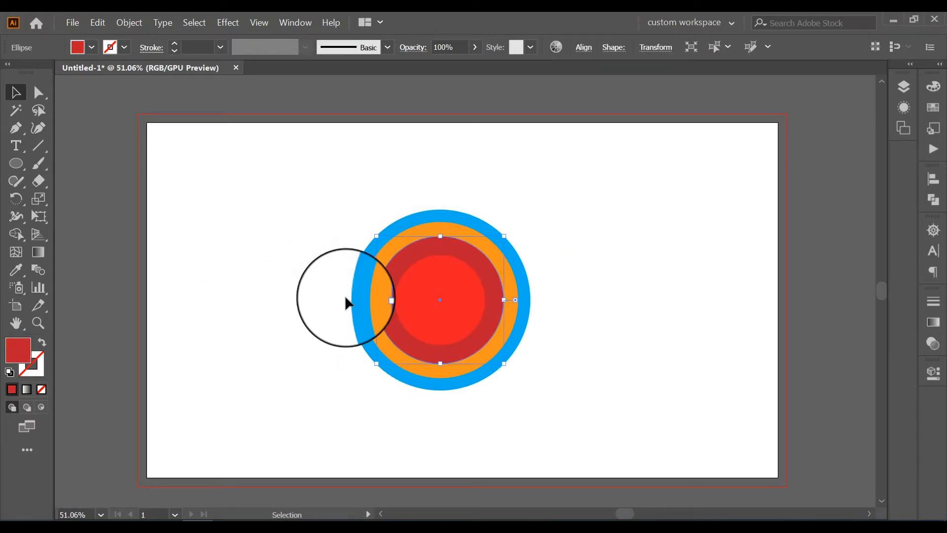
Clear the selection, list the objects inside Layer 1, and toggle the blue circle's lock off and back on
click(634, 340)
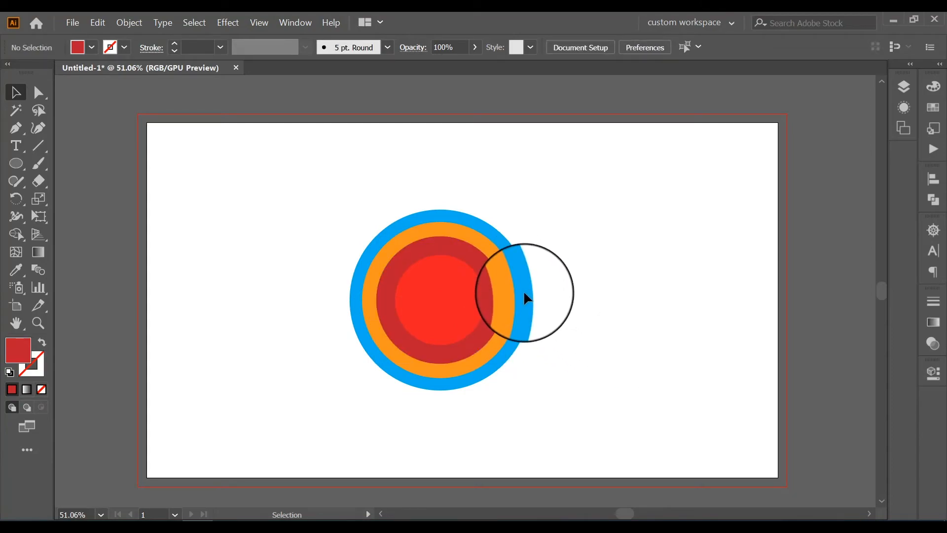
click(904, 86)
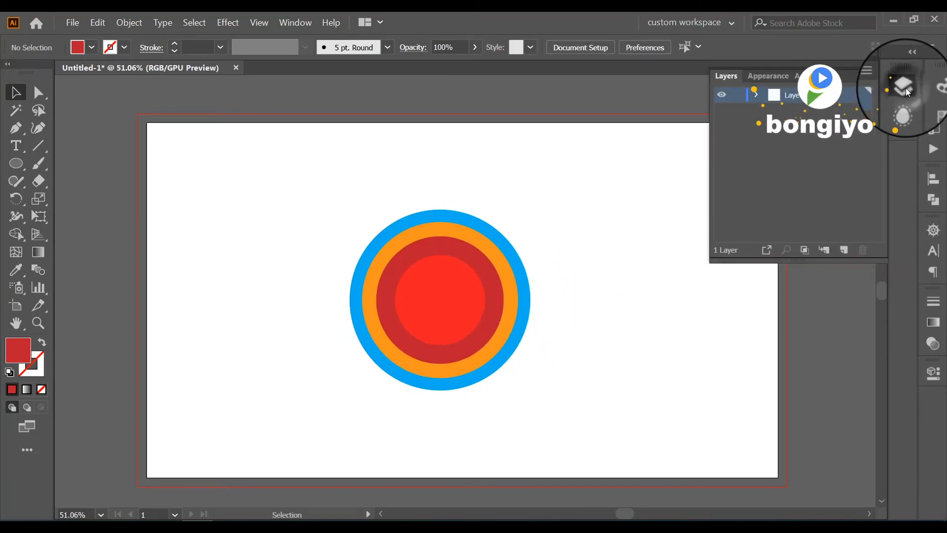
click(754, 94)
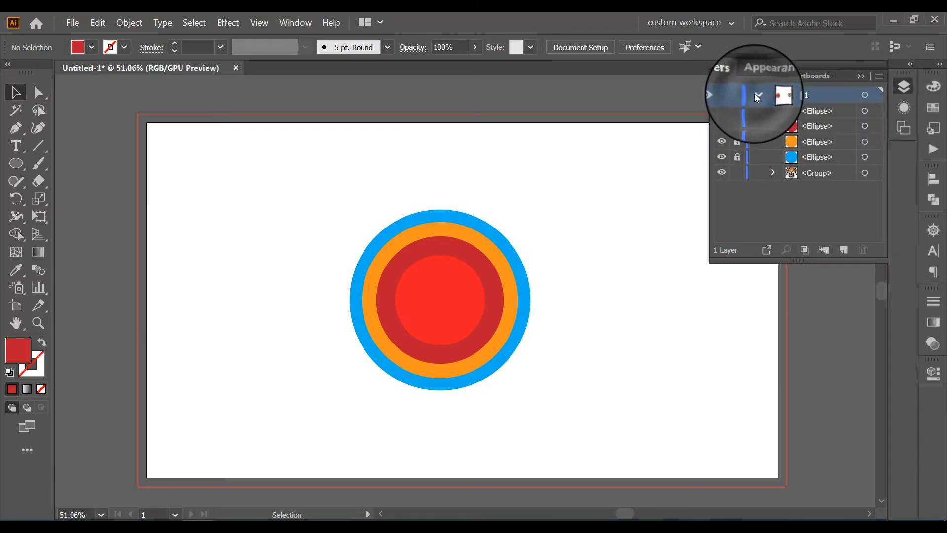
click(737, 157)
click(737, 158)
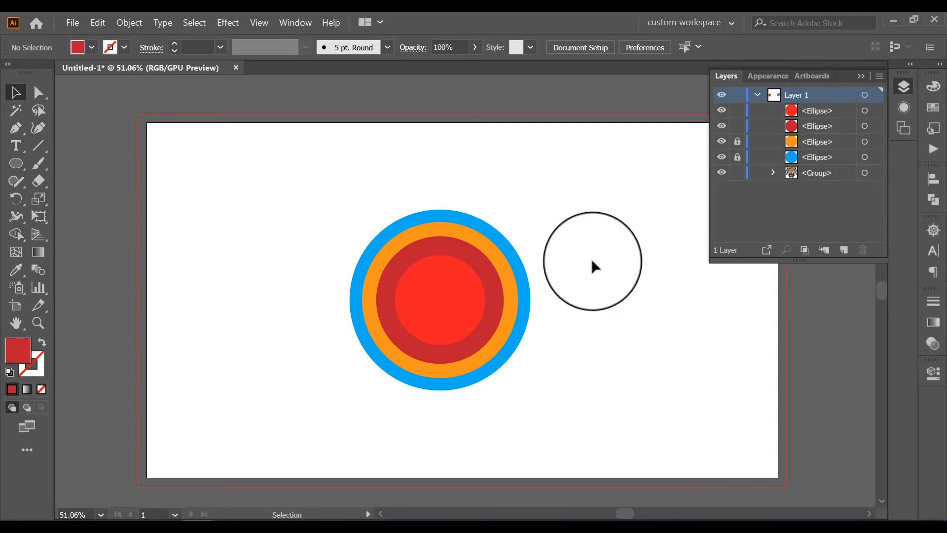
Lock the bright red and dark red circles too, and release all the locked circles at once
click(738, 110)
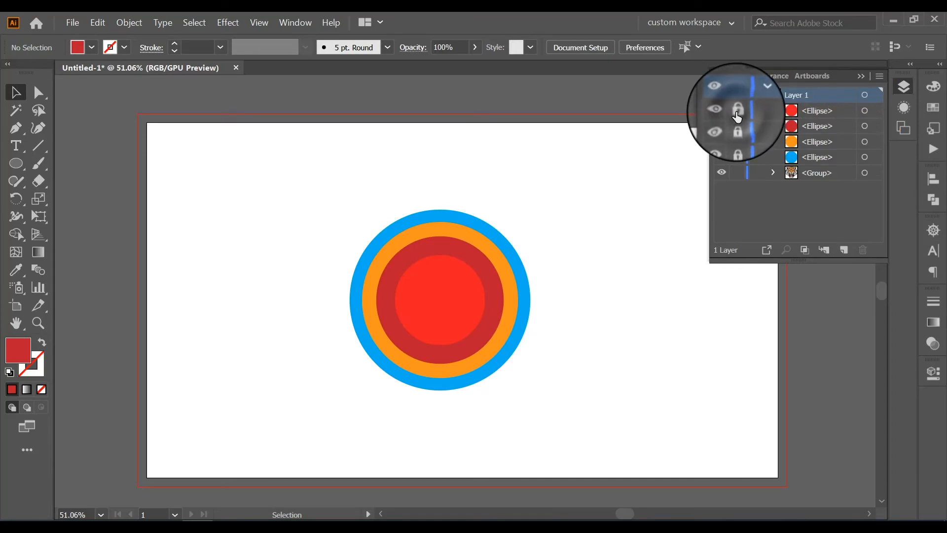
click(737, 157)
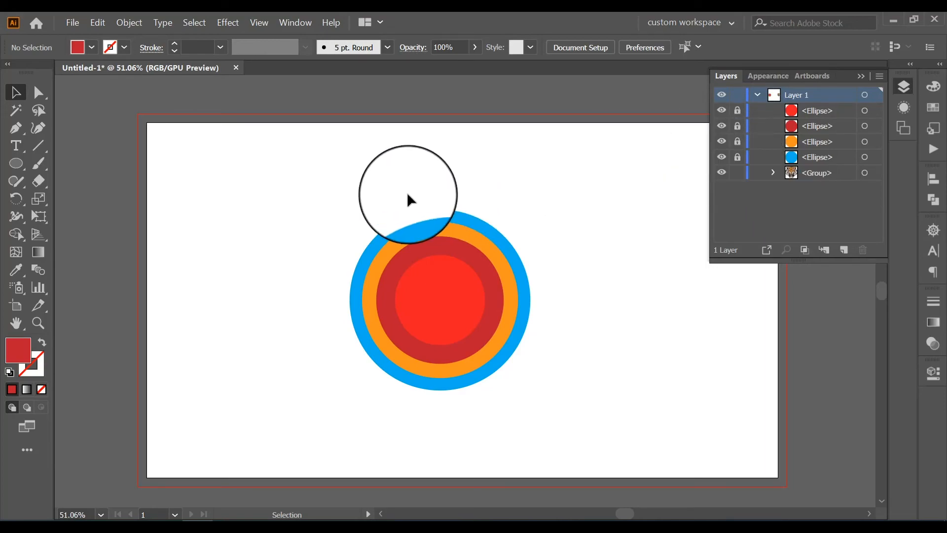
key(ctrl+alt+2)
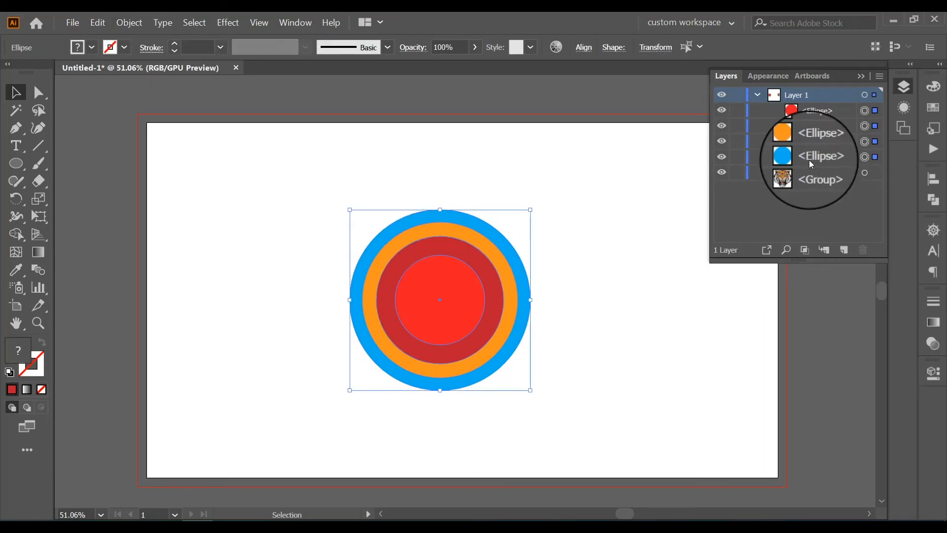
Lock the bright red, dark red, orange and blue circles individually in Layer 1
click(738, 111)
click(738, 126)
click(737, 142)
click(738, 157)
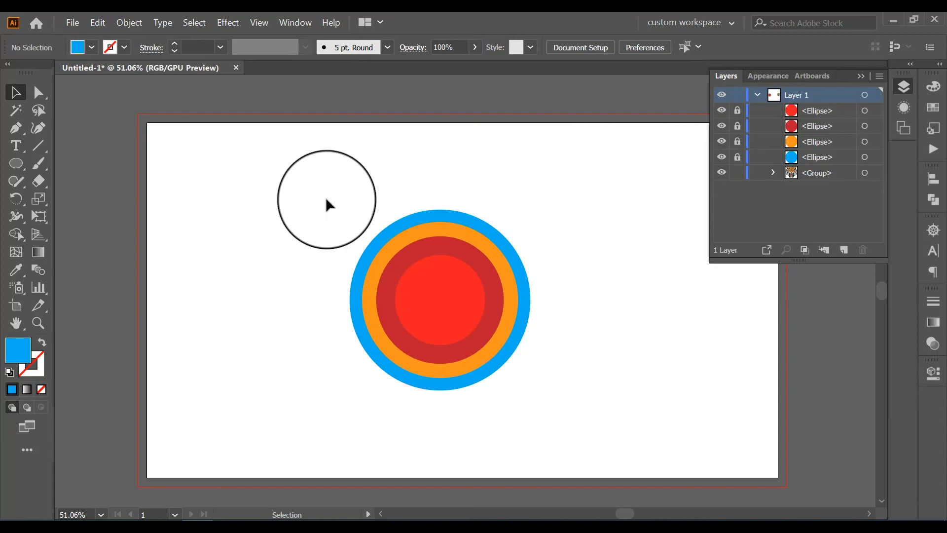
Unlock all the locked circles with the Unlock All command and clear the selection
click(129, 23)
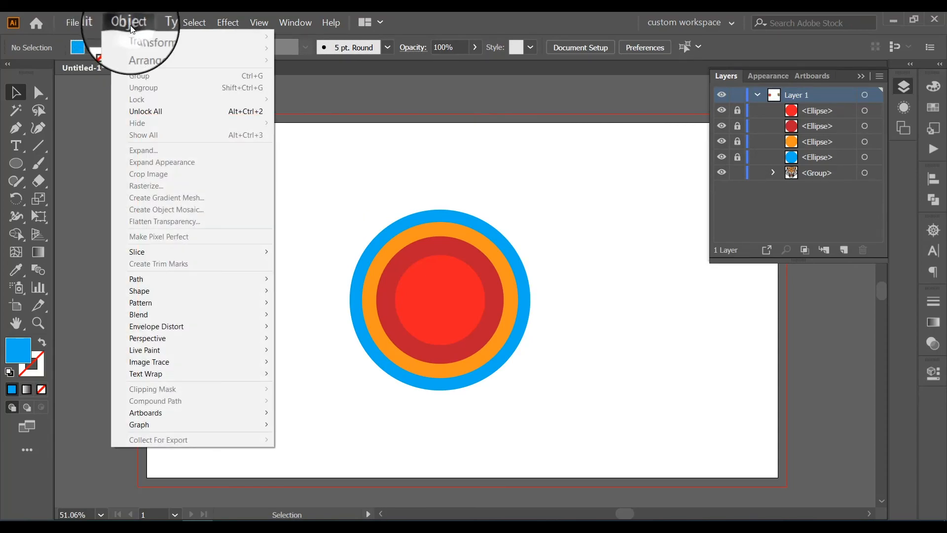
click(157, 109)
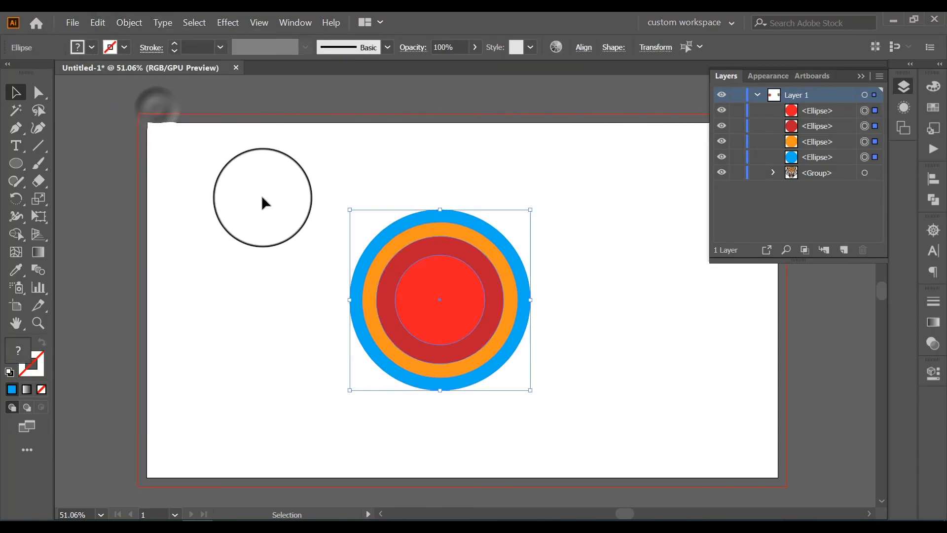
click(247, 224)
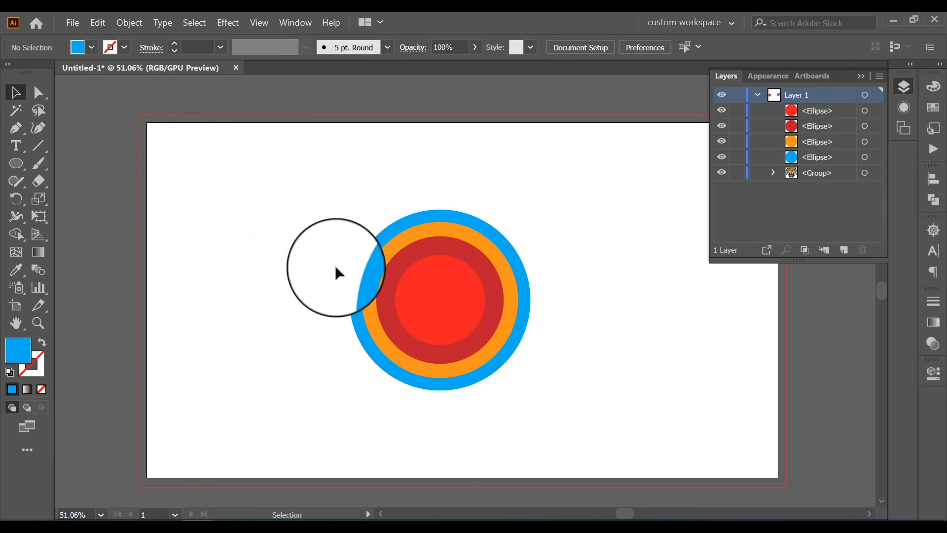